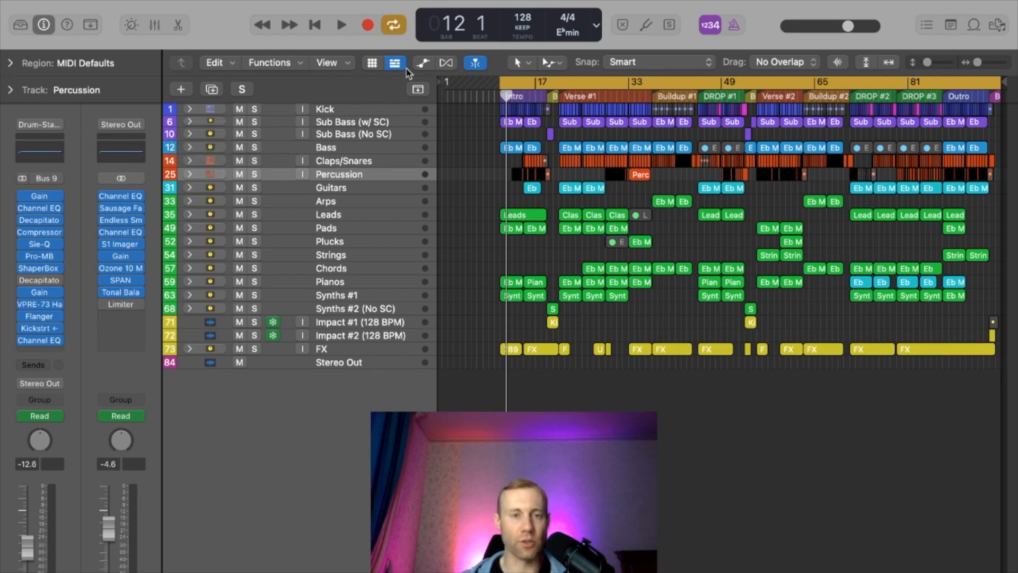
- Select the Stereo Out track and inspect its first Channel EQ and its Gain plug-in, closing each plug-in window
left_click(363, 363)
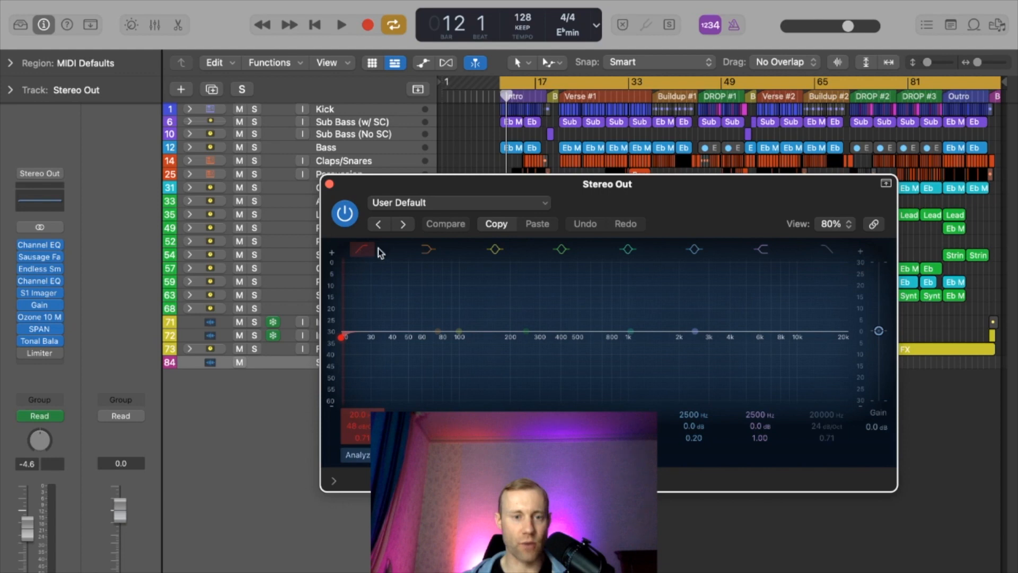
left_click_drag(667, 201, 624, 164)
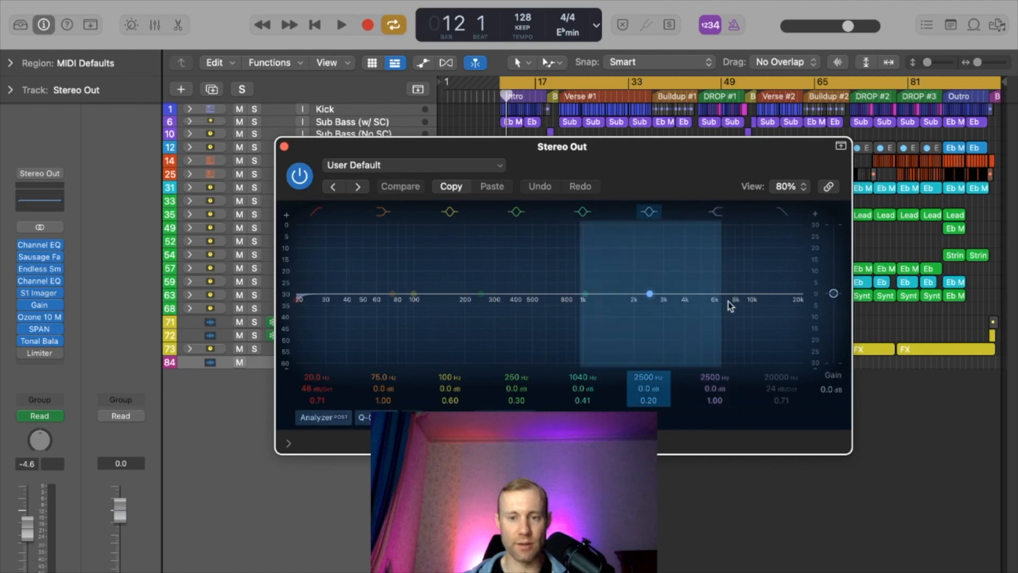
left_click(285, 146)
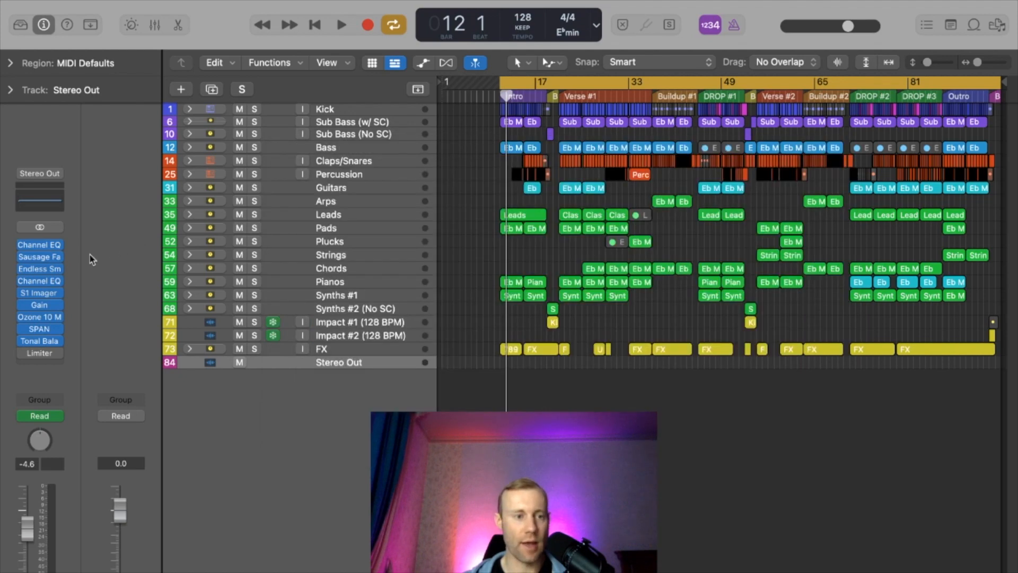
left_click(40, 304)
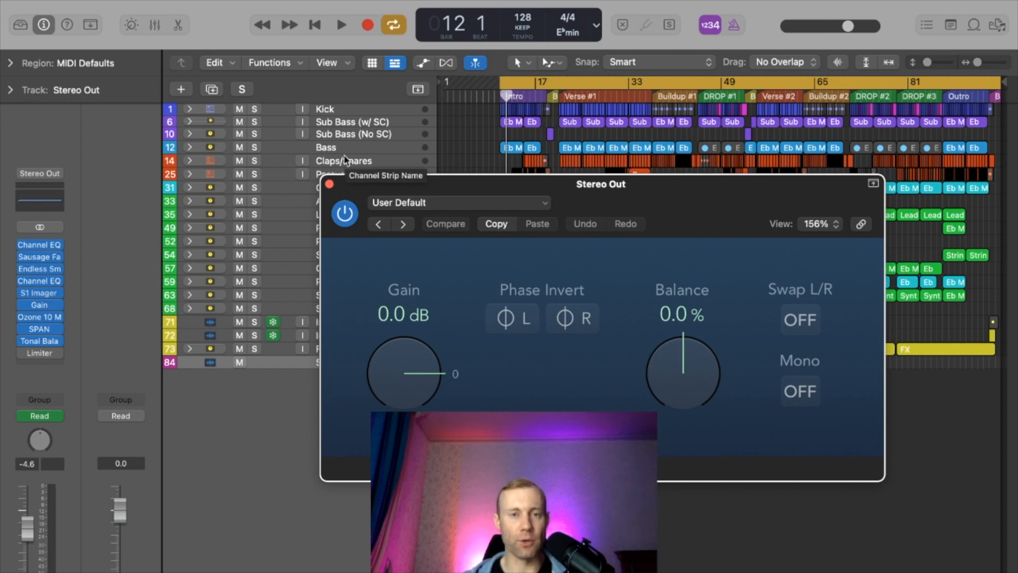
left_click(329, 184)
- Show track automation and enlarge the Stereo Out Gain curve around bar 44, placing the playhead at bar 41 beat 4
left_click(424, 63)
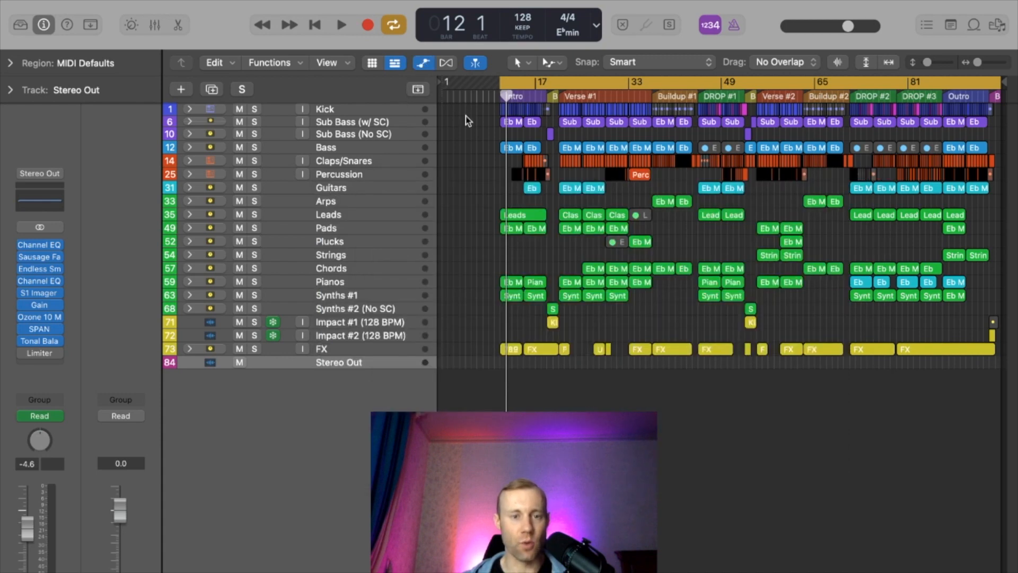
key("a")
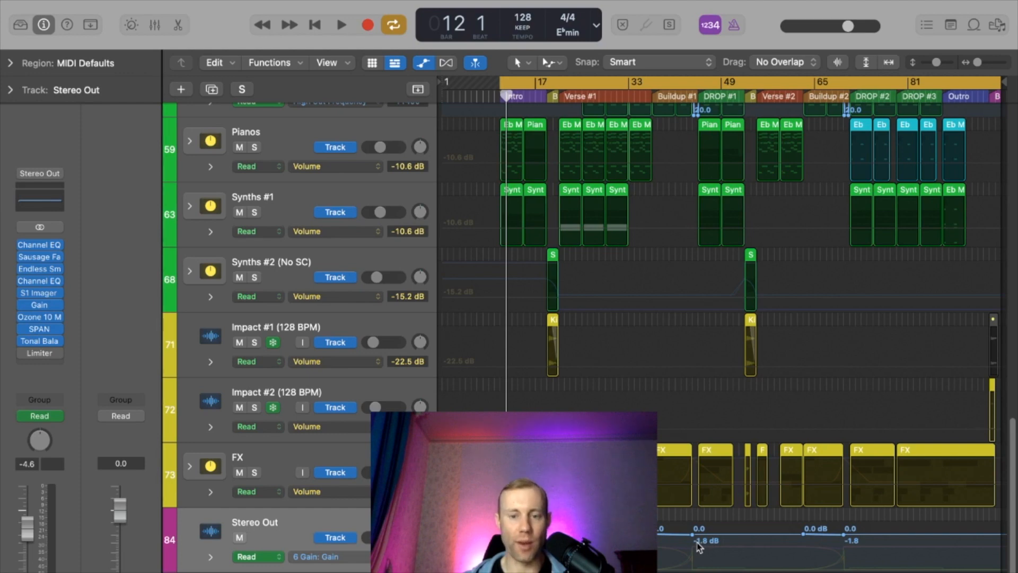
left_click(692, 95)
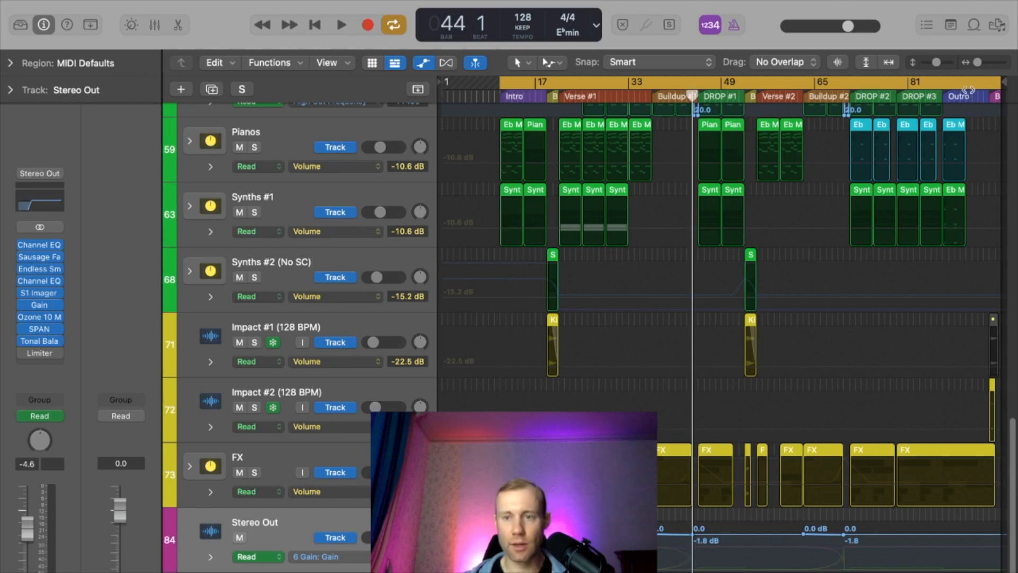
left_click_drag(977, 62, 1001, 69)
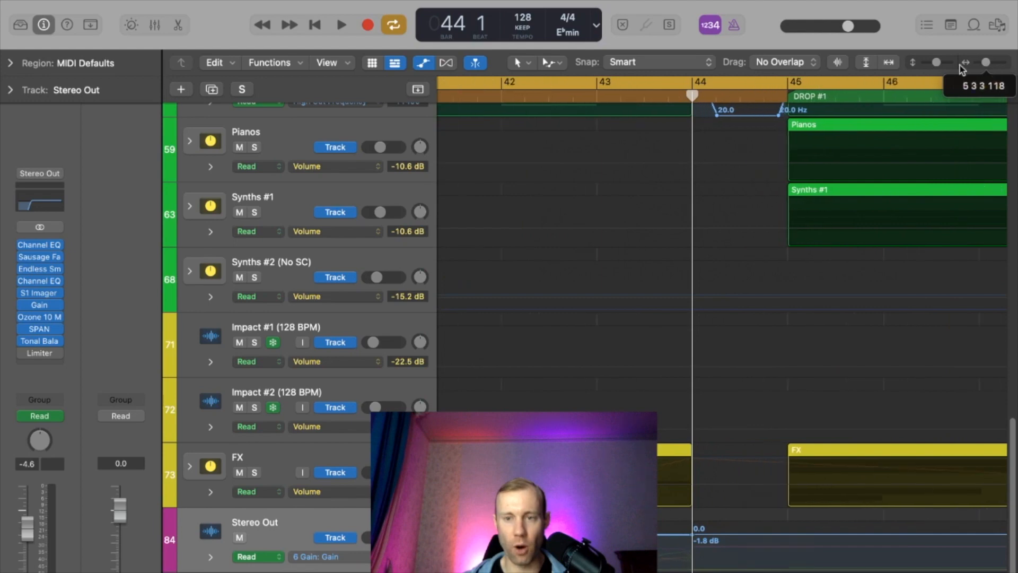
left_click_drag(938, 64, 994, 70)
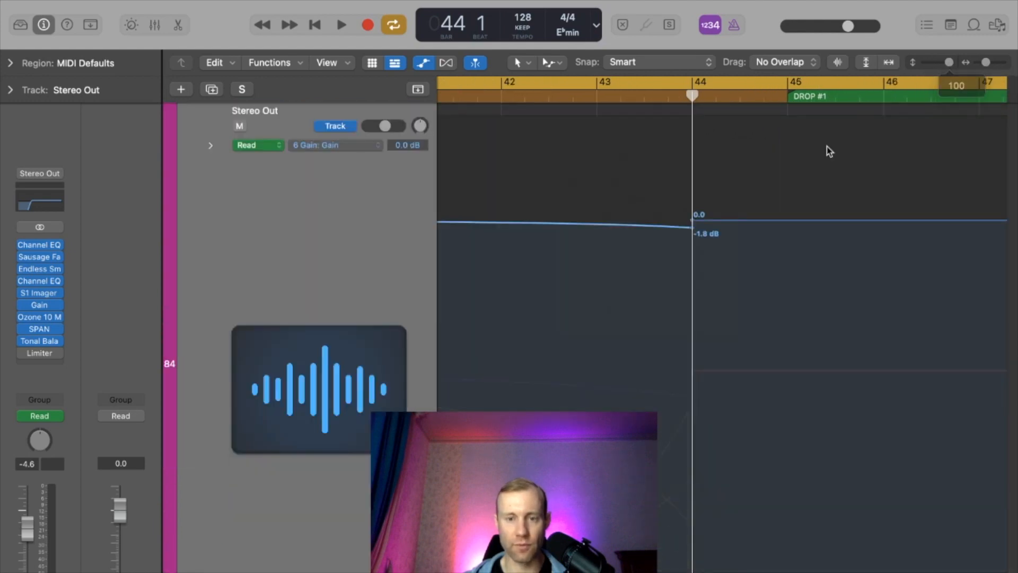
left_click(479, 84)
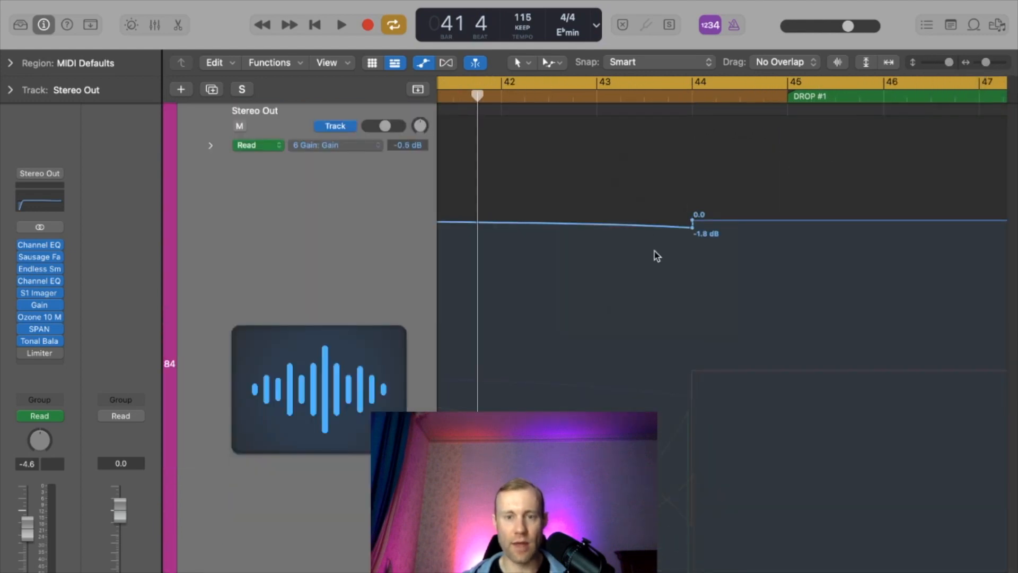
- Bend the Stereo Out Gain automation leading up to bar 44 into a more pronounced curve with the Automation Curve Tool
left_click(552, 63)
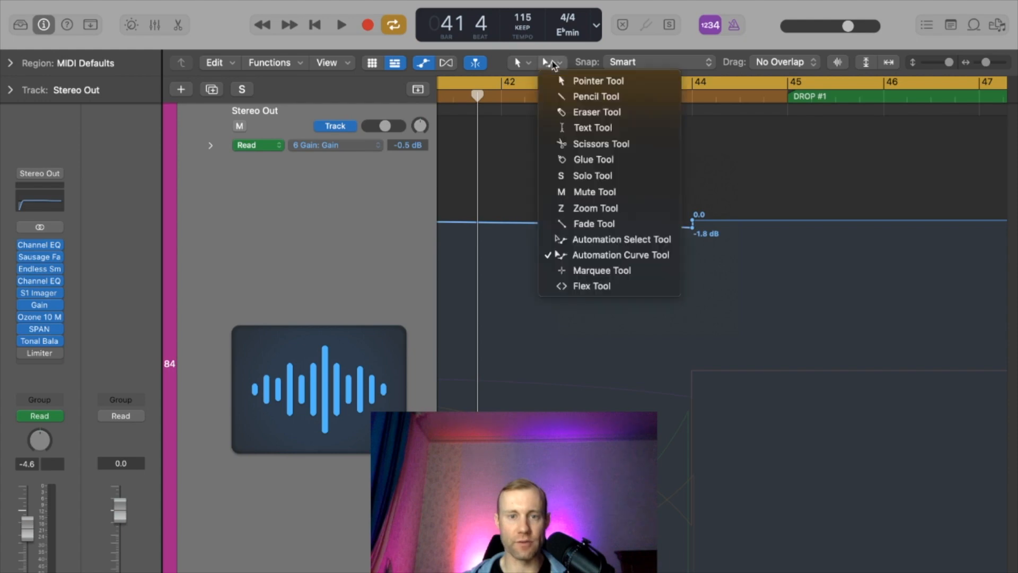
left_click(600, 256)
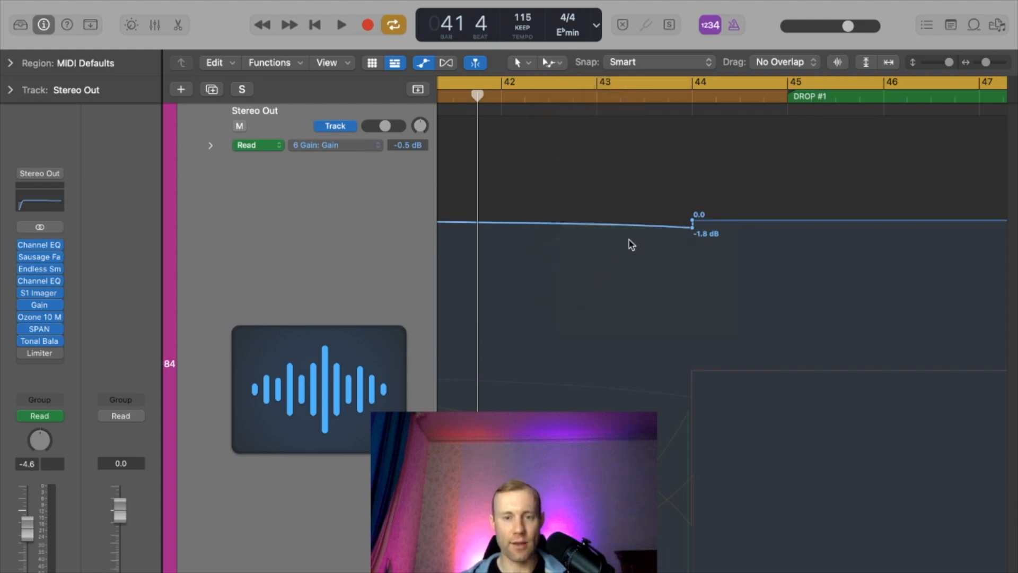
left_click_drag(633, 234, 626, 106)
left_click_drag(647, 256, 803, 189)
- Display the Stereo Out track's Channel EQ High Shelf Gain automation, followed by its Low Cut Frequency automation over Buildup #1 and DROP #1
left_click_drag(989, 65, 982, 62)
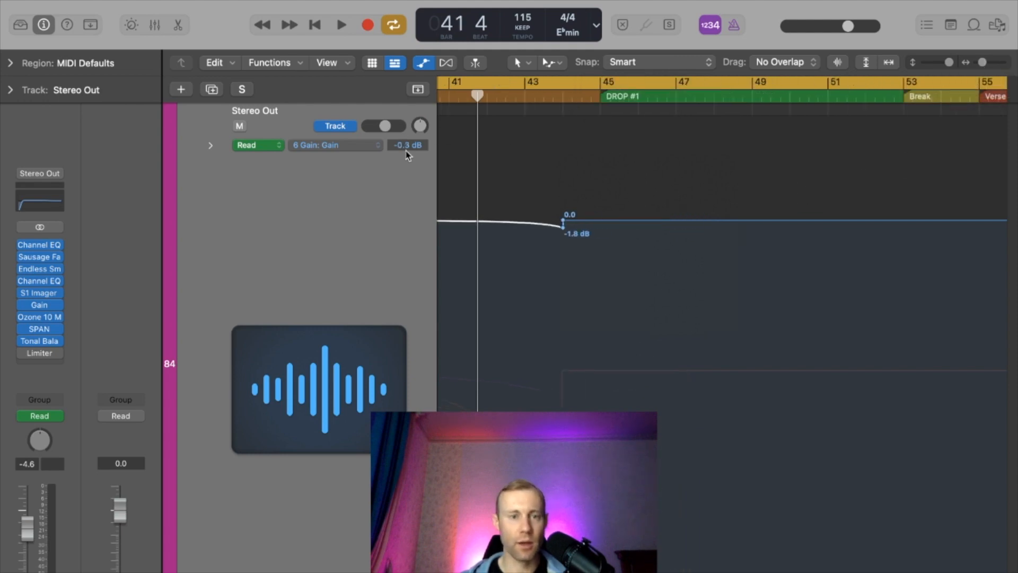
left_click(370, 142)
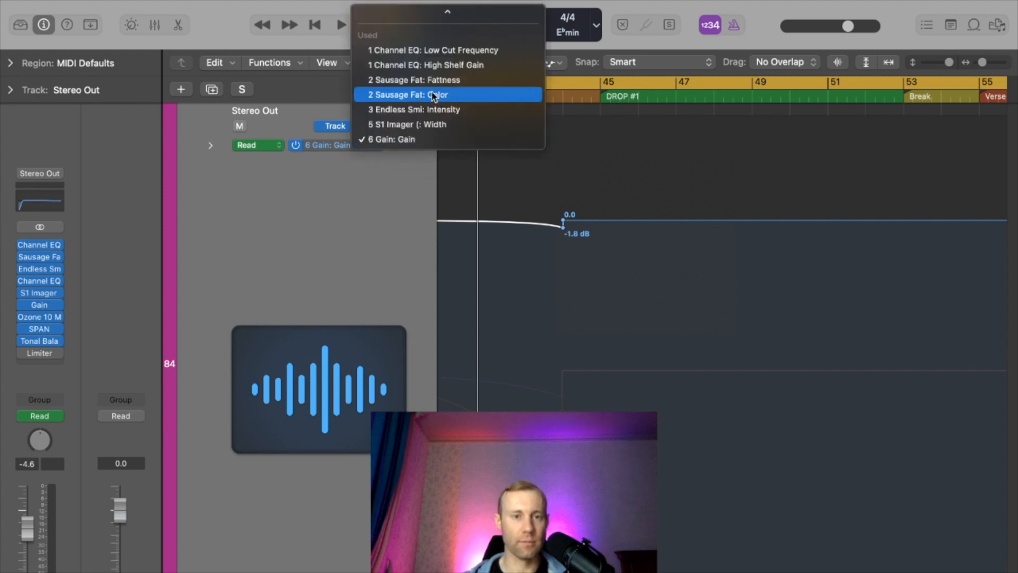
left_click(429, 63)
left_click(377, 147)
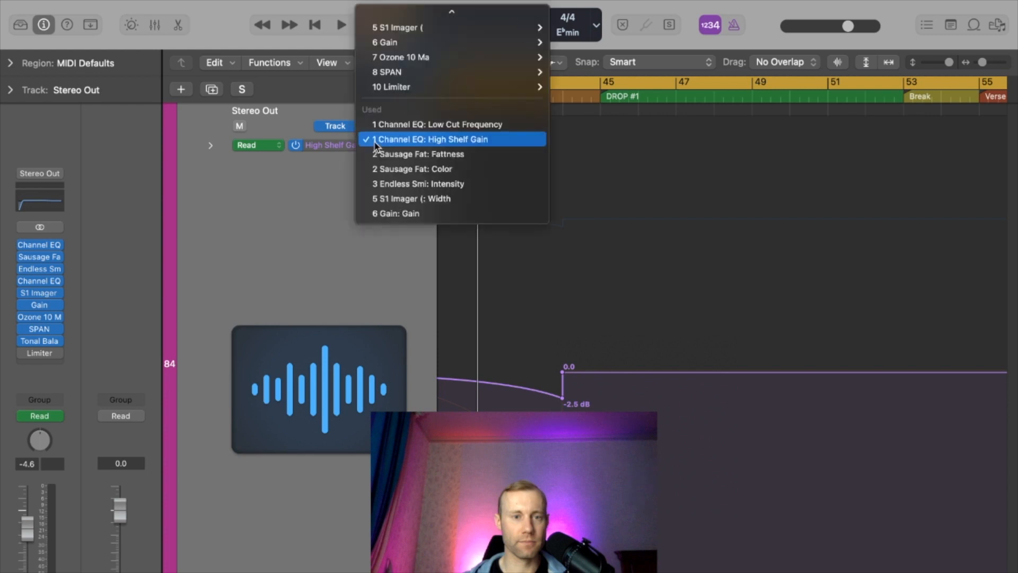
left_click(425, 127)
scroll(564, 356, "down", 2)
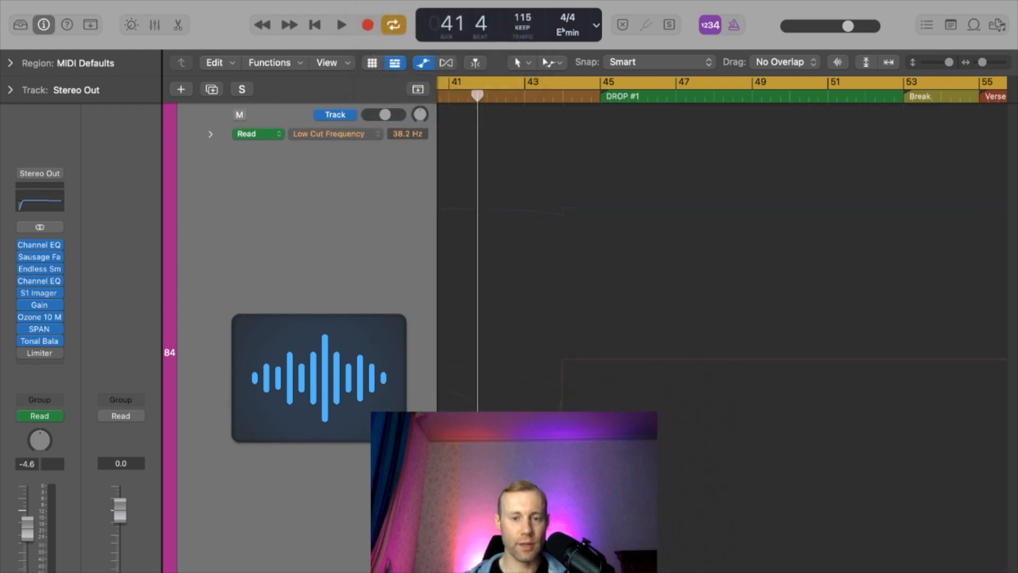
left_click_drag(984, 64, 981, 62)
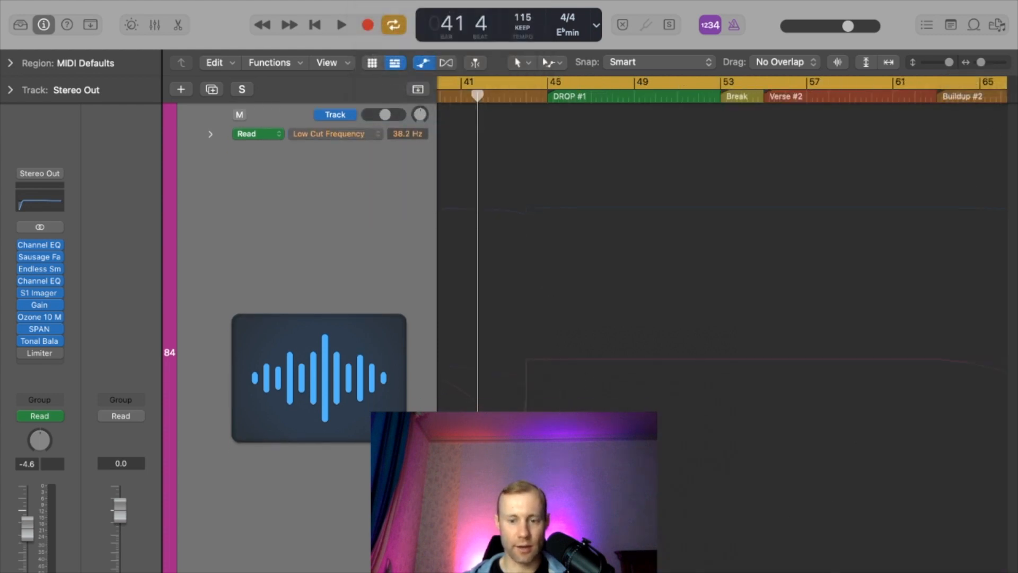
scroll(721, 337, "left", 4)
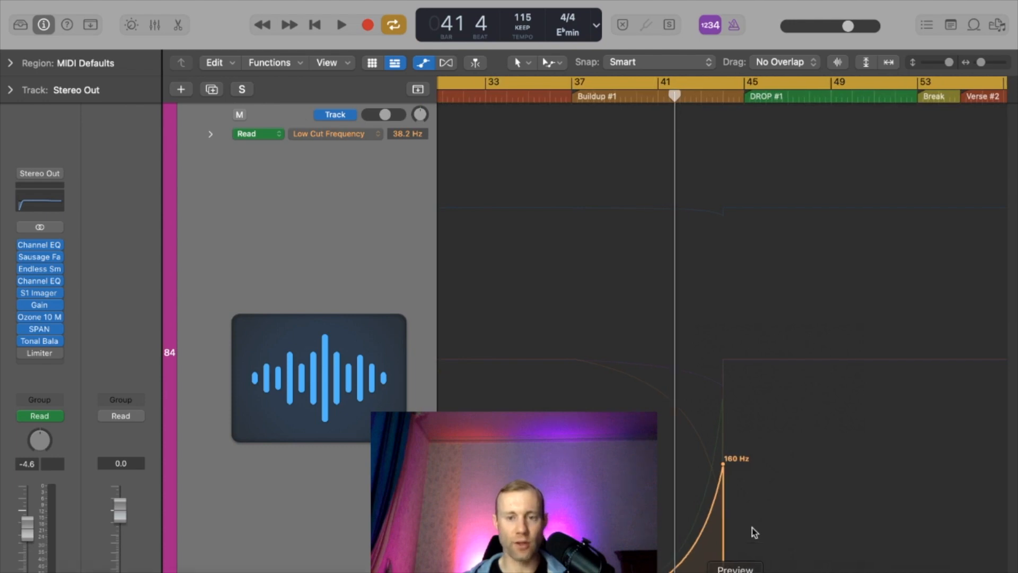
- Scrub the playhead from bar 37 through bar 44 to bar 45 to examine the low cut sweep in the Channel EQ
left_click(577, 96)
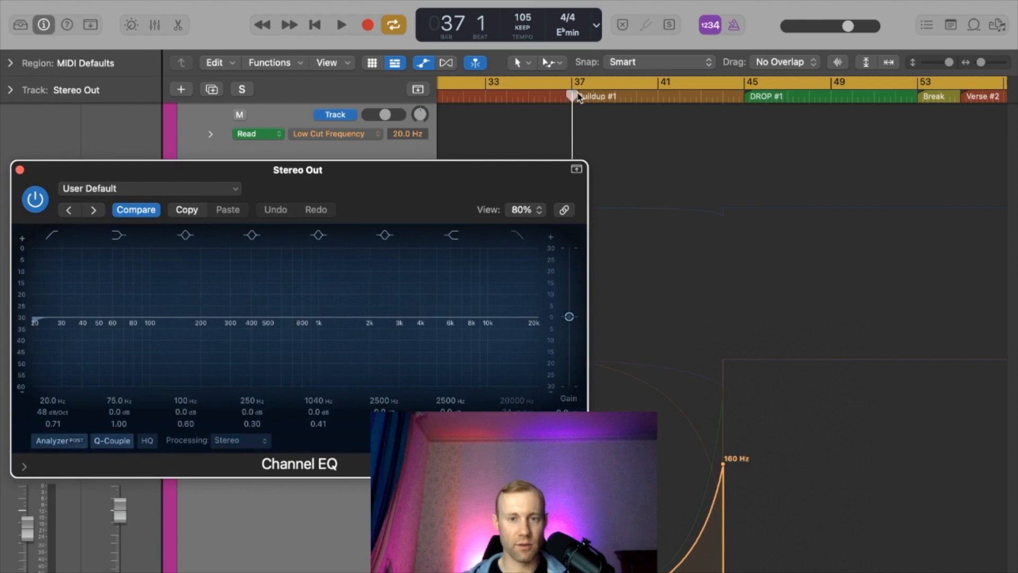
left_click_drag(575, 98, 720, 123)
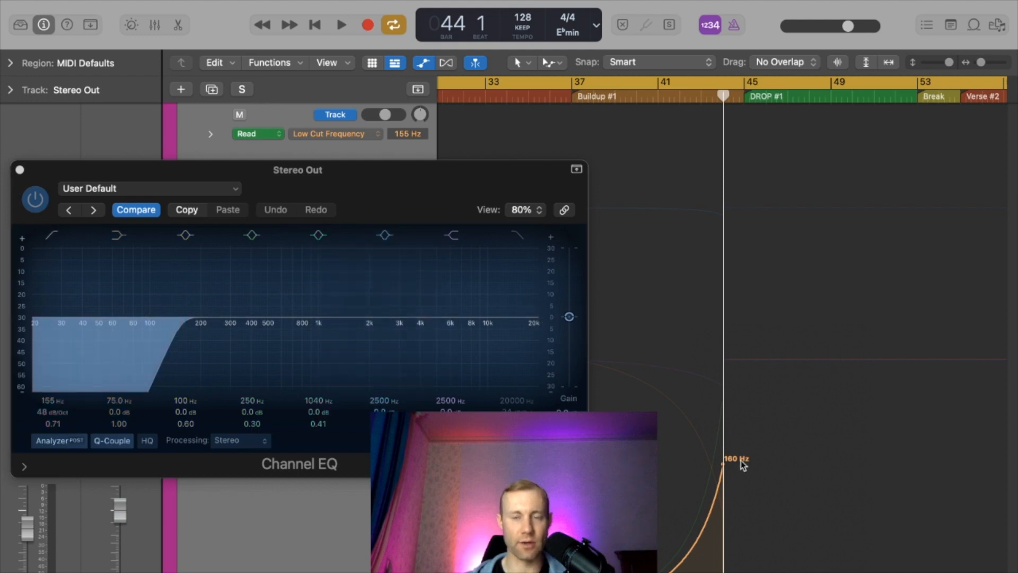
left_click_drag(723, 97, 741, 97)
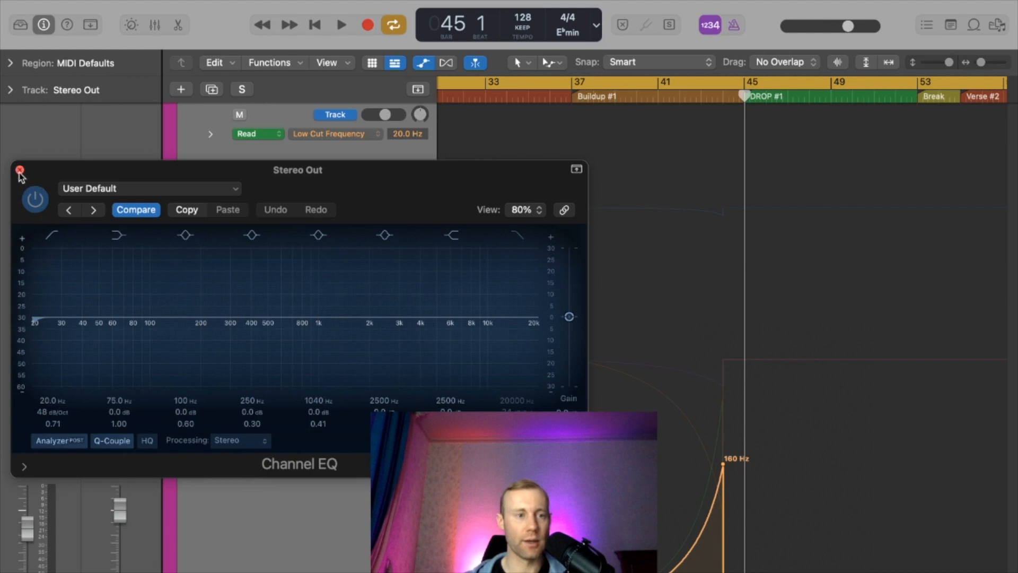
left_click(353, 184)
- Display the Channel EQ High Shelf Gain automation and scrub from bar 37 to bar 45 to examine the high shelf movement
left_click(380, 134)
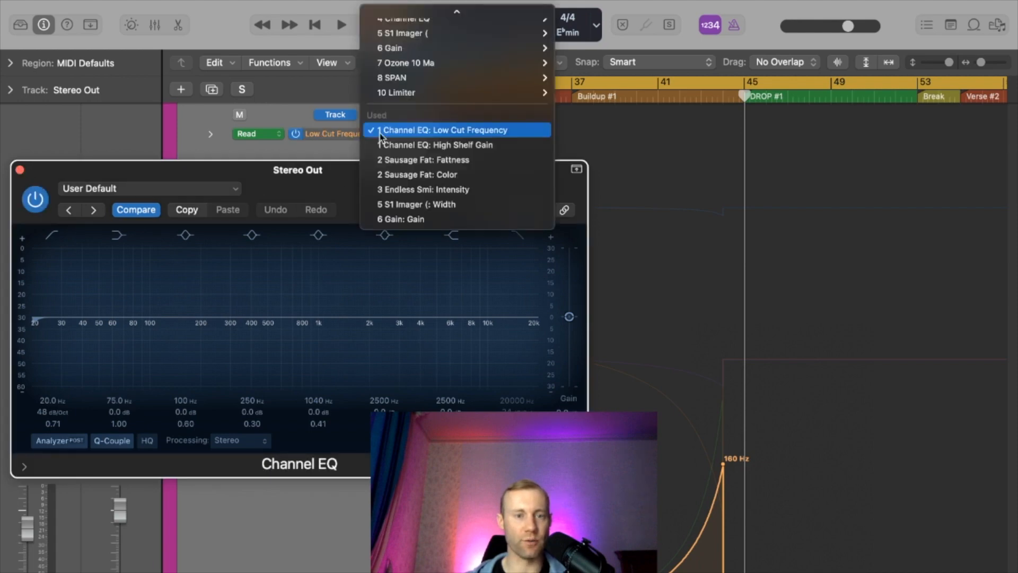
left_click(411, 141)
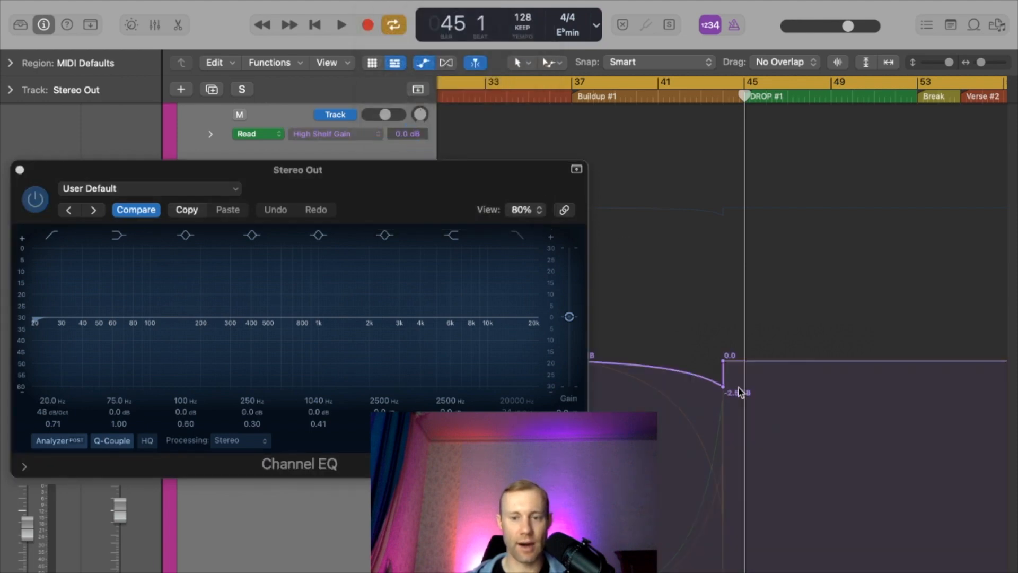
left_click(573, 97)
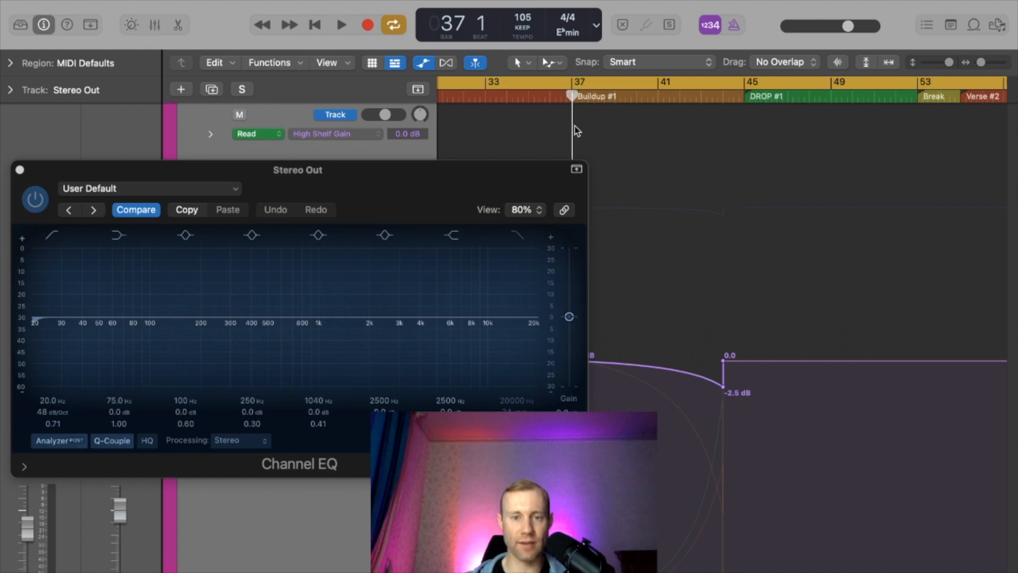
left_click(571, 96)
left_click_drag(571, 95, 717, 100)
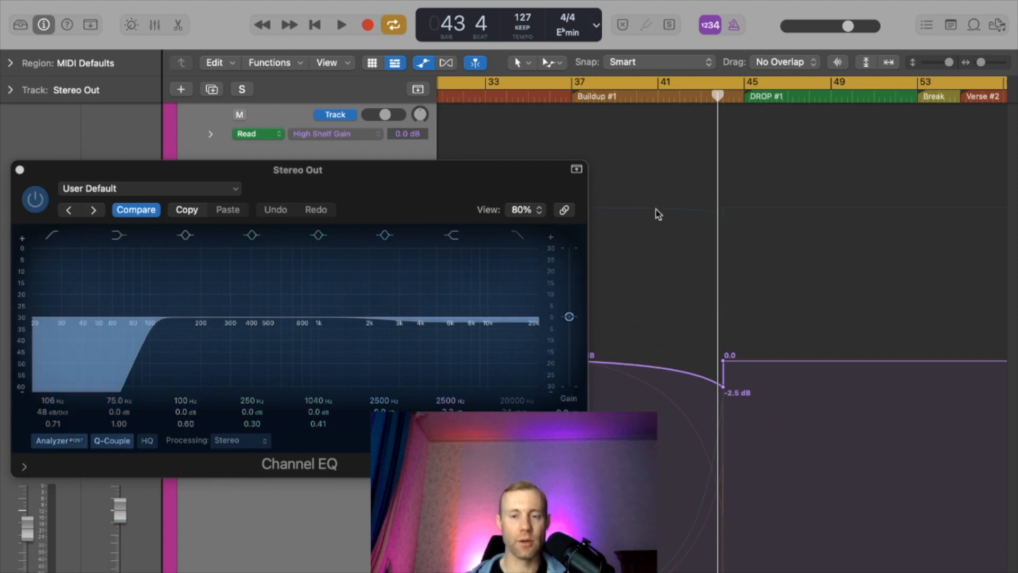
left_click_drag(717, 96, 735, 100)
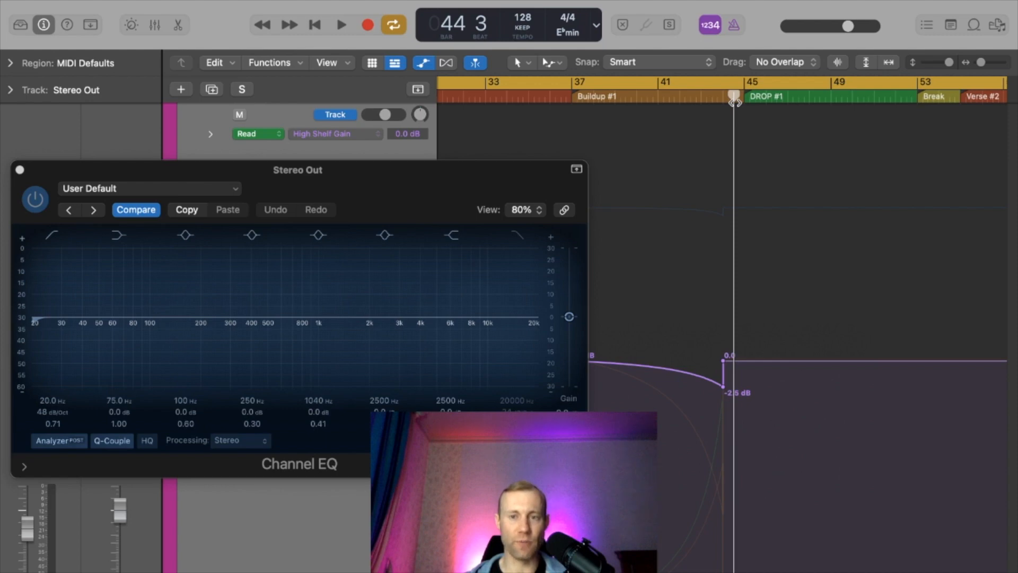
left_click_drag(734, 100, 745, 104)
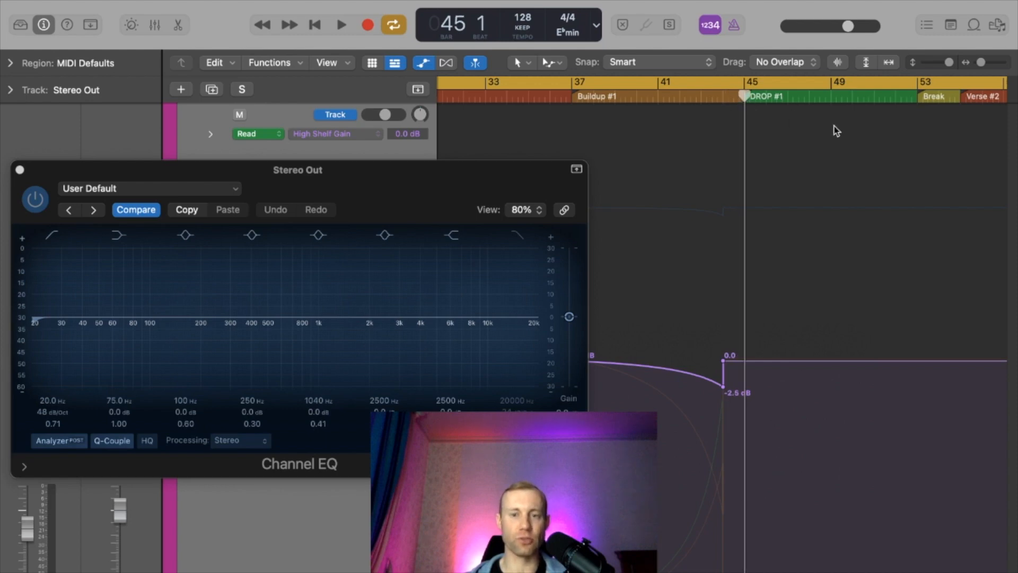